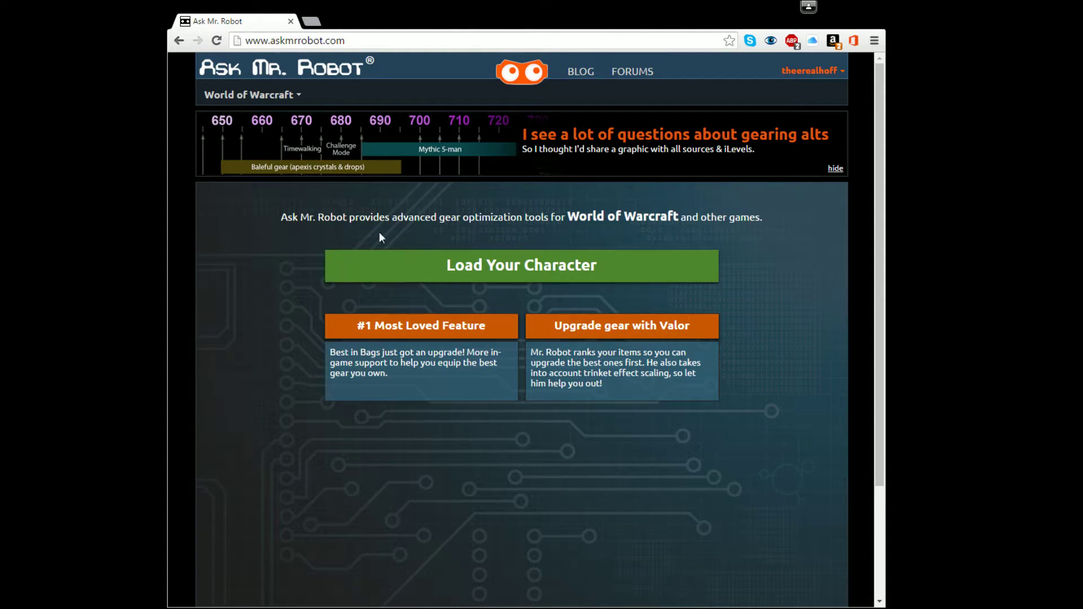
Check the account options menu, then go to the Load Your Character page.
click(835, 75)
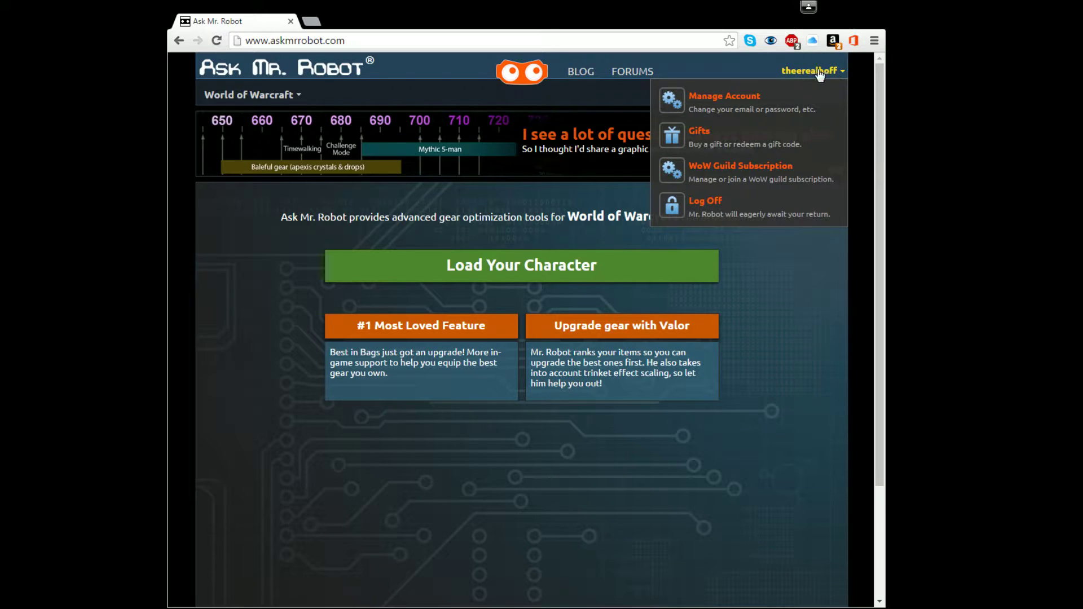
click(816, 73)
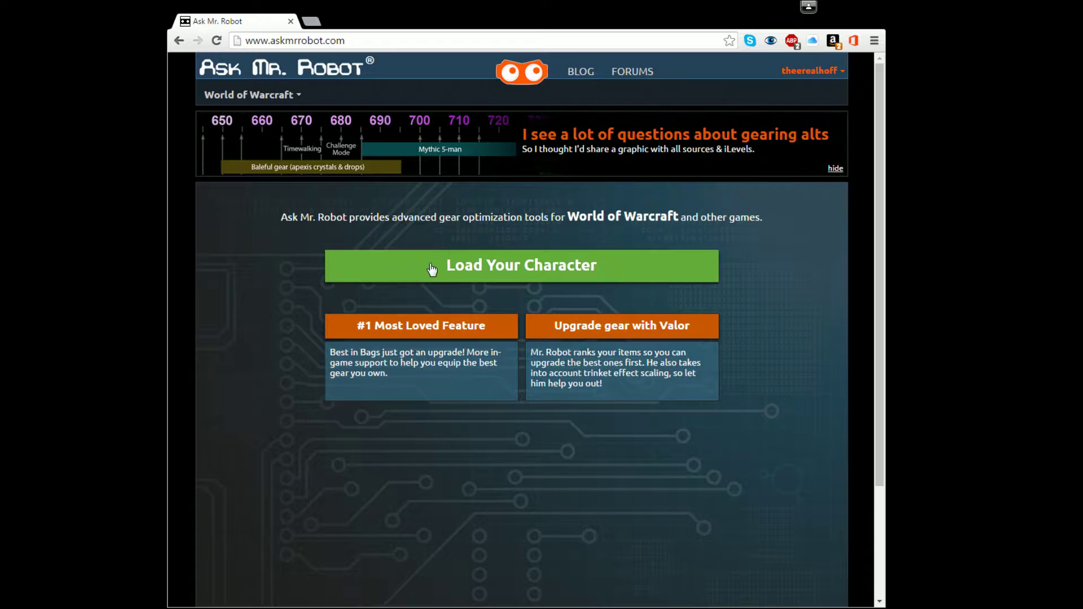
mouse_move(250, 95)
click(501, 270)
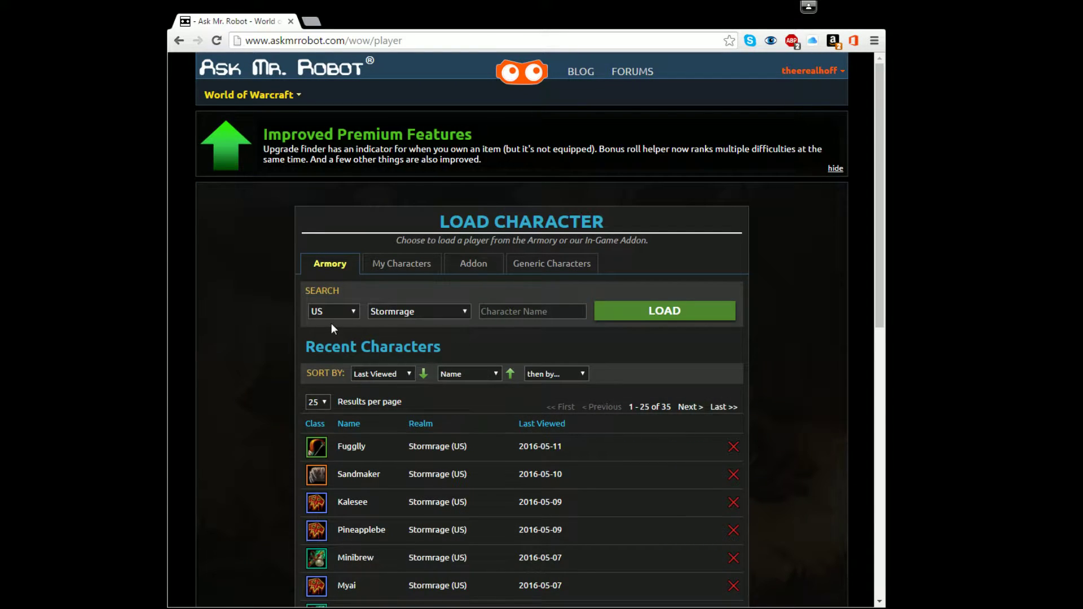
scroll(333, 329, down, 3)
scroll(333, 329, down, 2)
scroll(334, 329, down, 2)
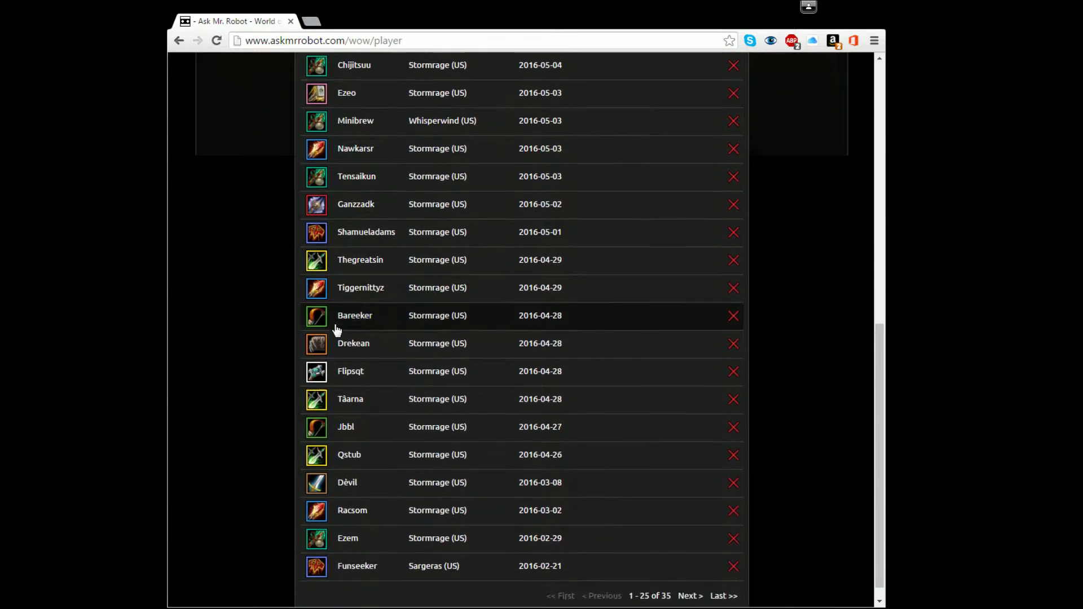
scroll(370, 404, up, 2)
scroll(375, 406, up, 3)
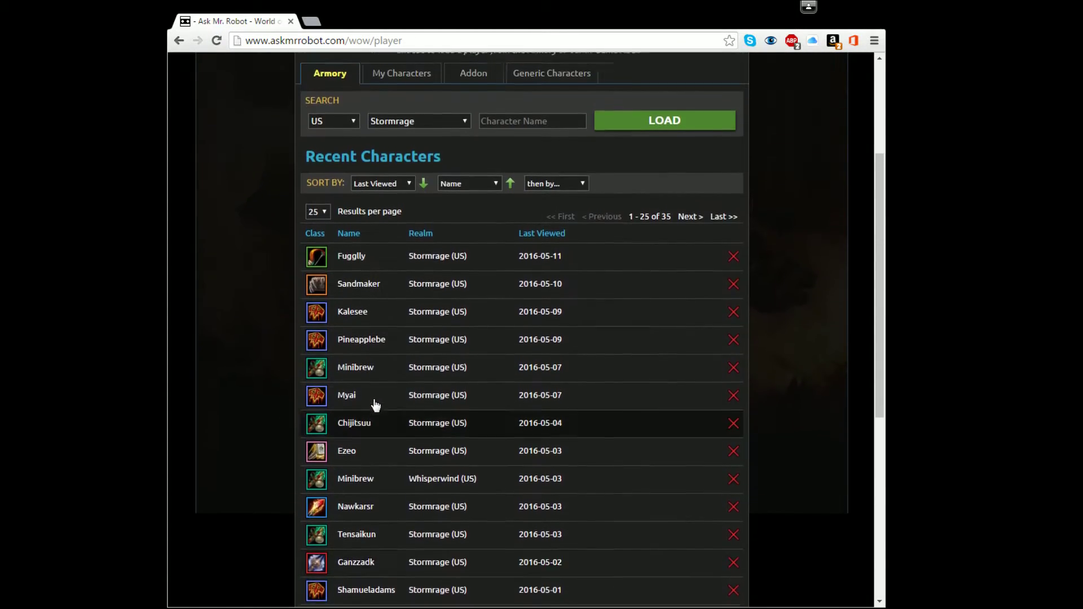
scroll(375, 406, up, 2)
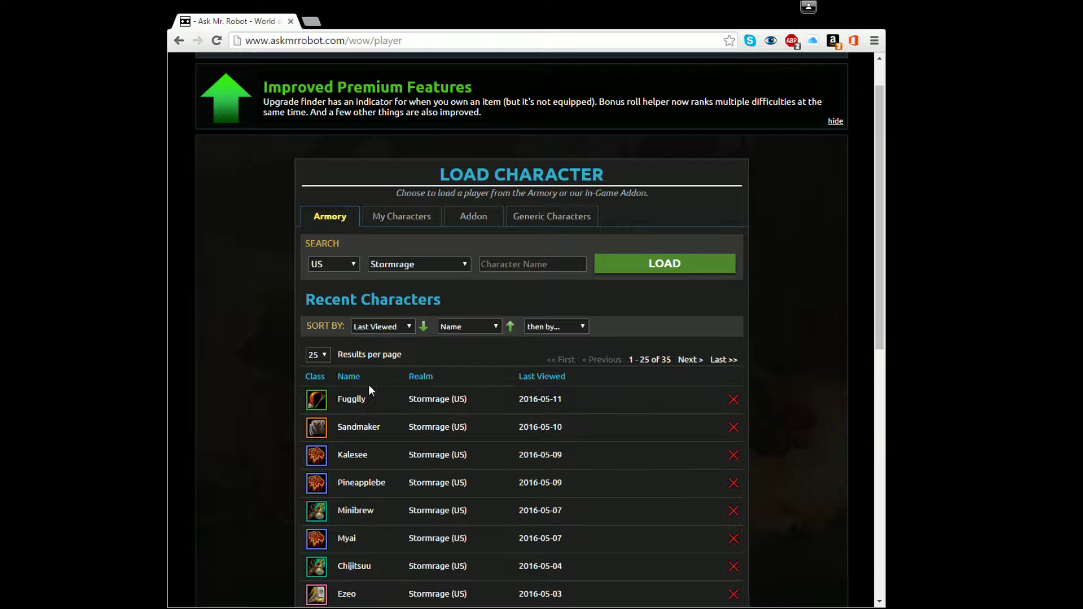
scroll(496, 435, down, 3)
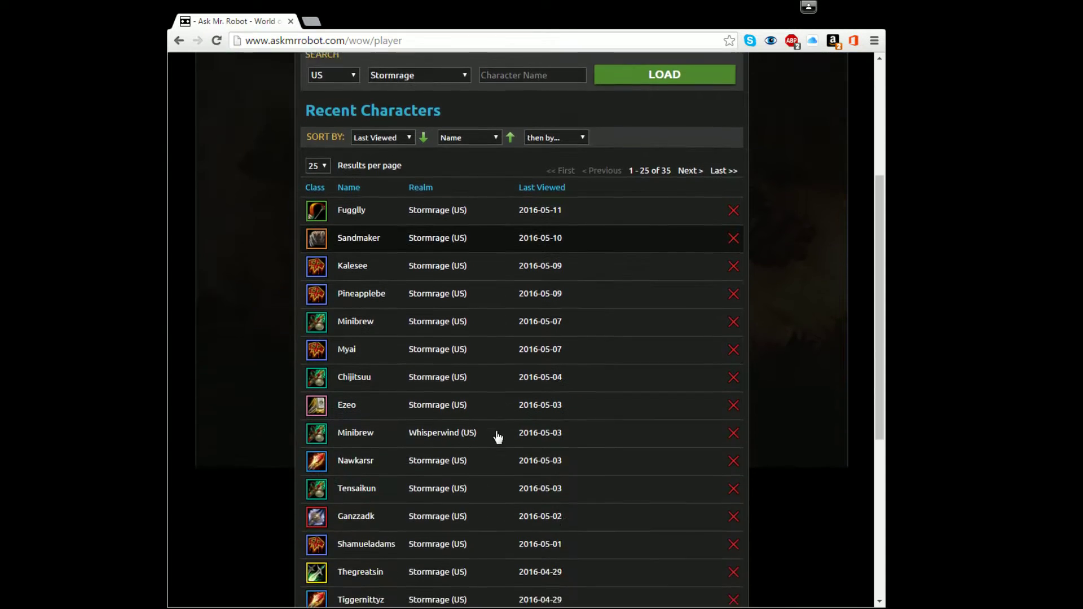
scroll(496, 436, down, 2)
scroll(471, 440, down, 2)
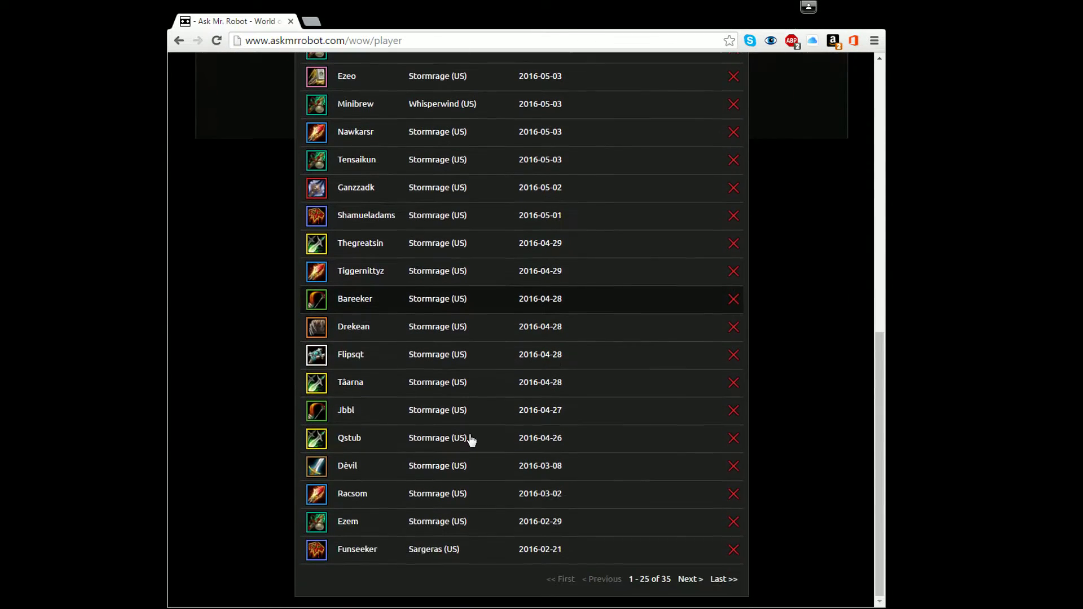
scroll(435, 392, up, 1)
scroll(435, 388, up, 1)
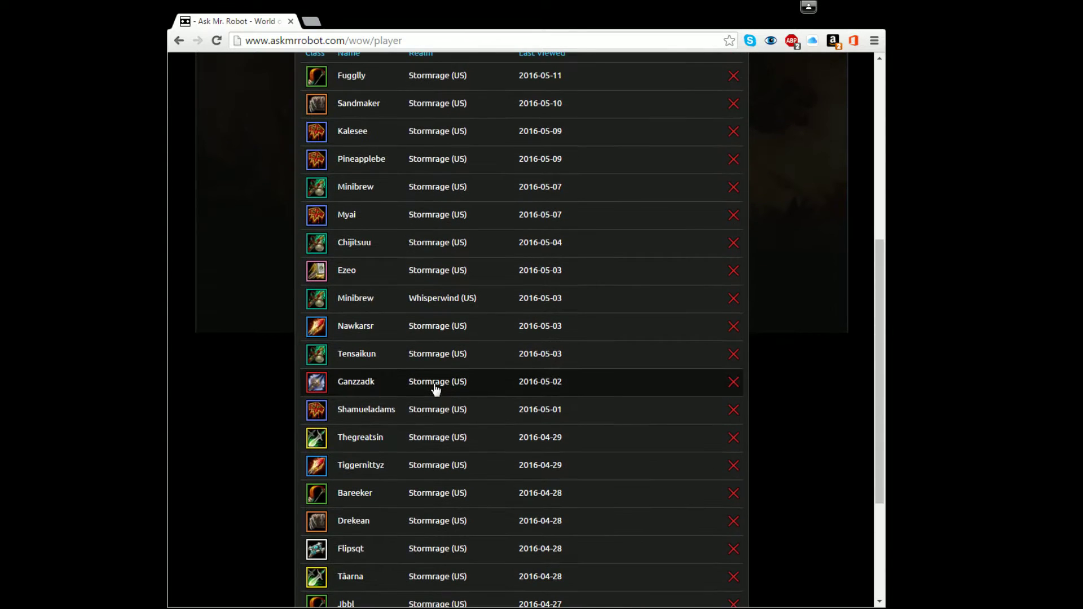
scroll(435, 388, up, 1)
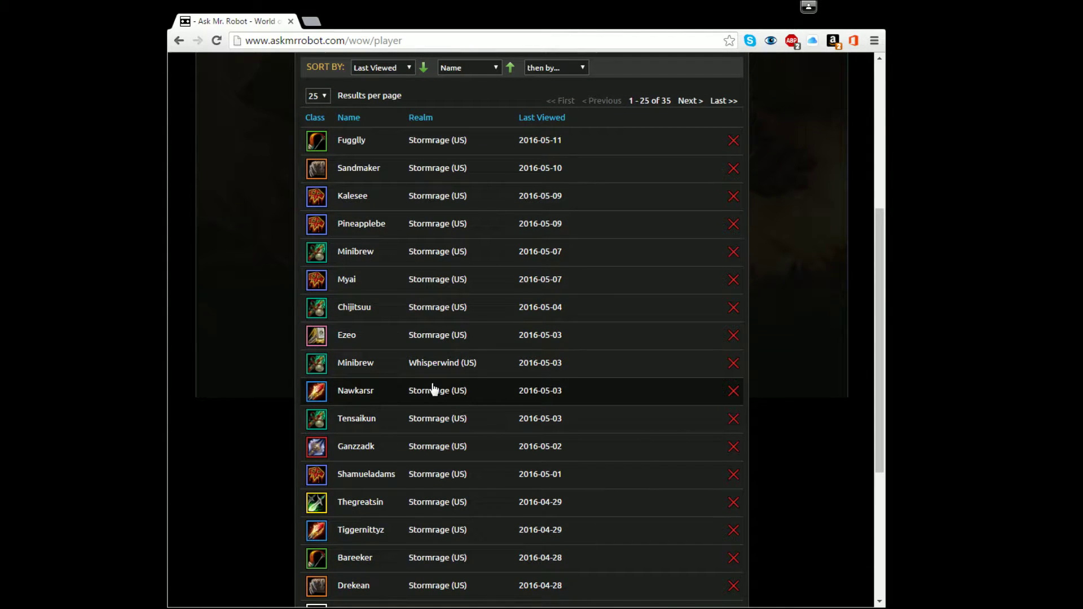
Load Ganzzadk, update their gear from the armory, and show the Choose a function list.
click(374, 447)
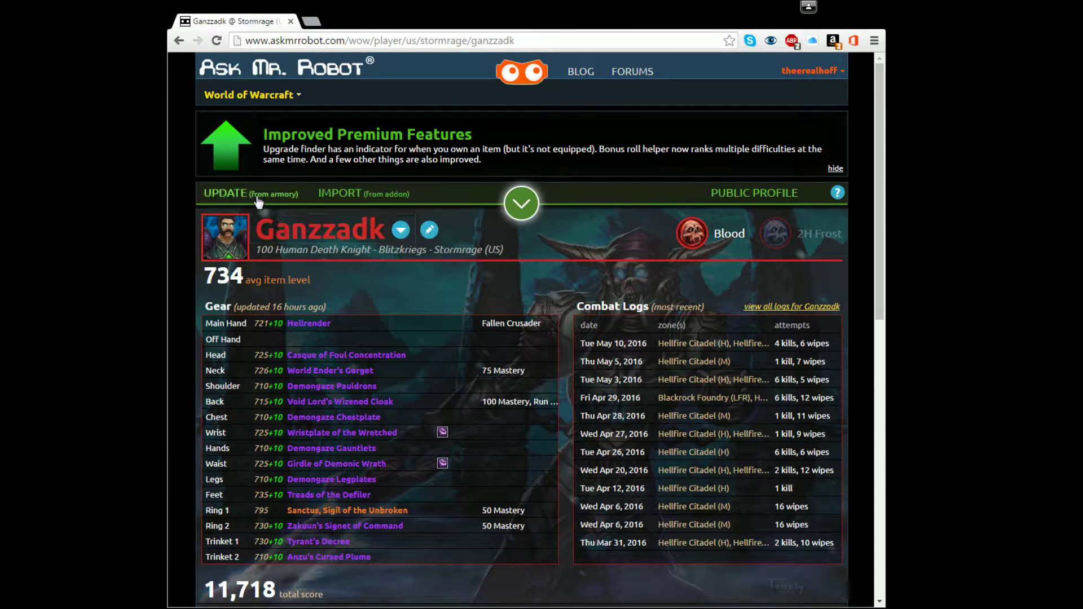
click(227, 194)
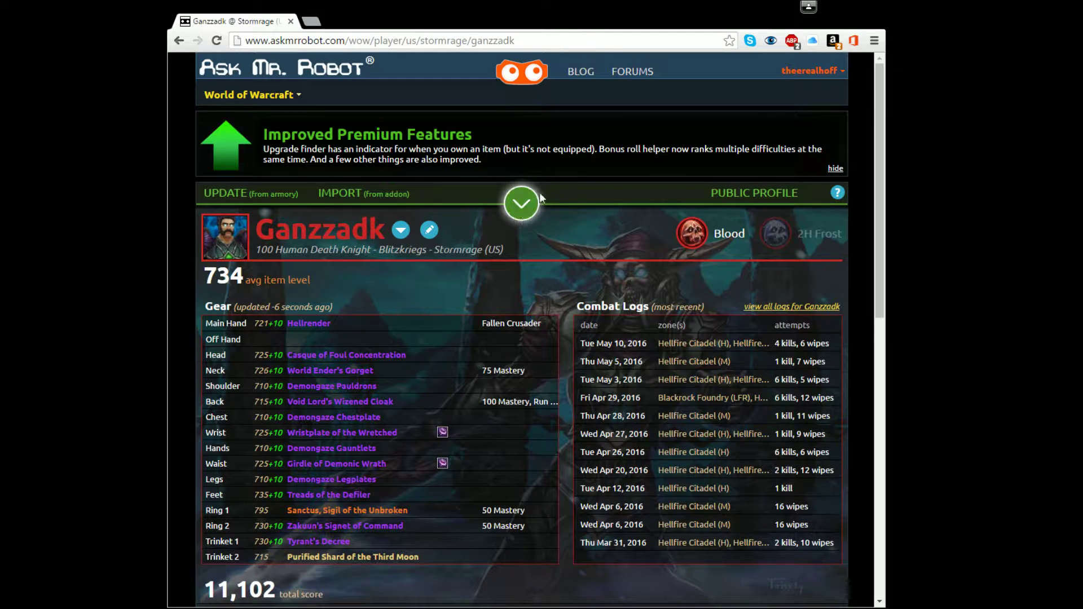
click(521, 219)
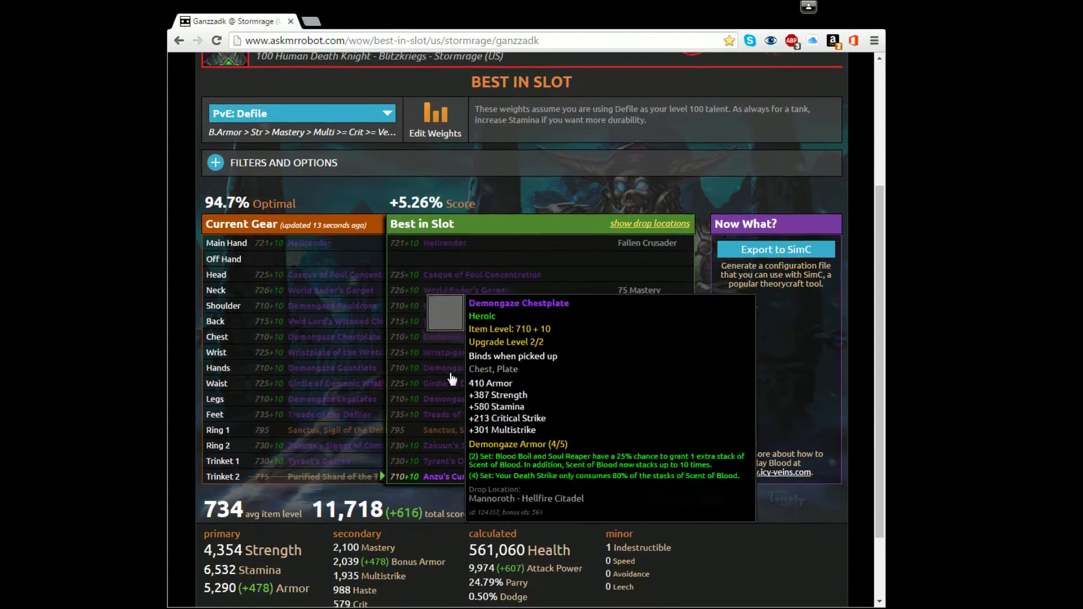
scroll(346, 222, up, 2)
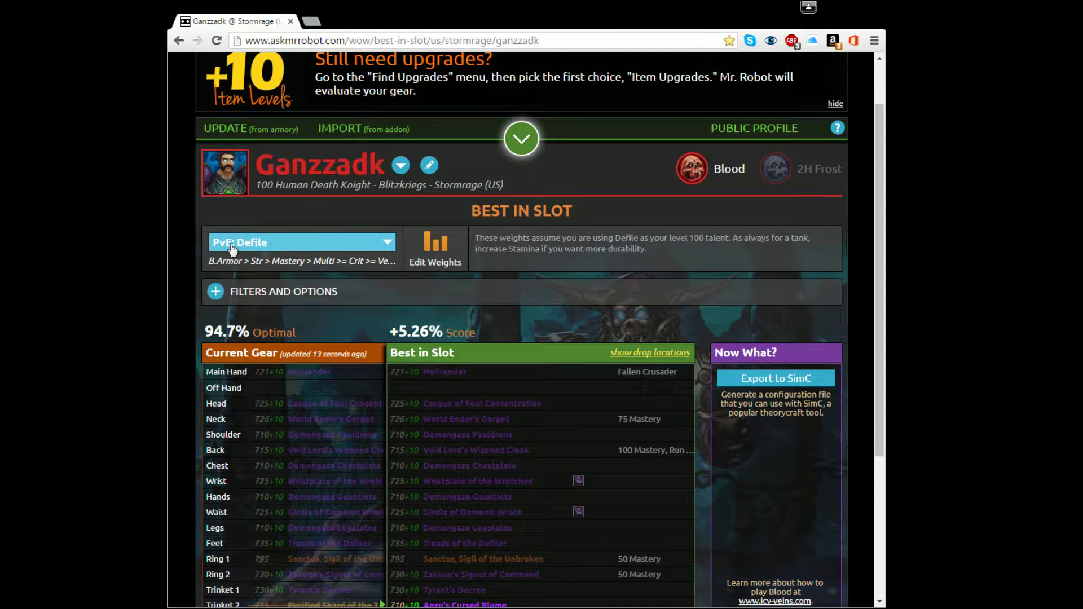
Look over the stat weight presets on Ganzzadk's Best in Slot page, keeping PvE: Defile.
click(336, 245)
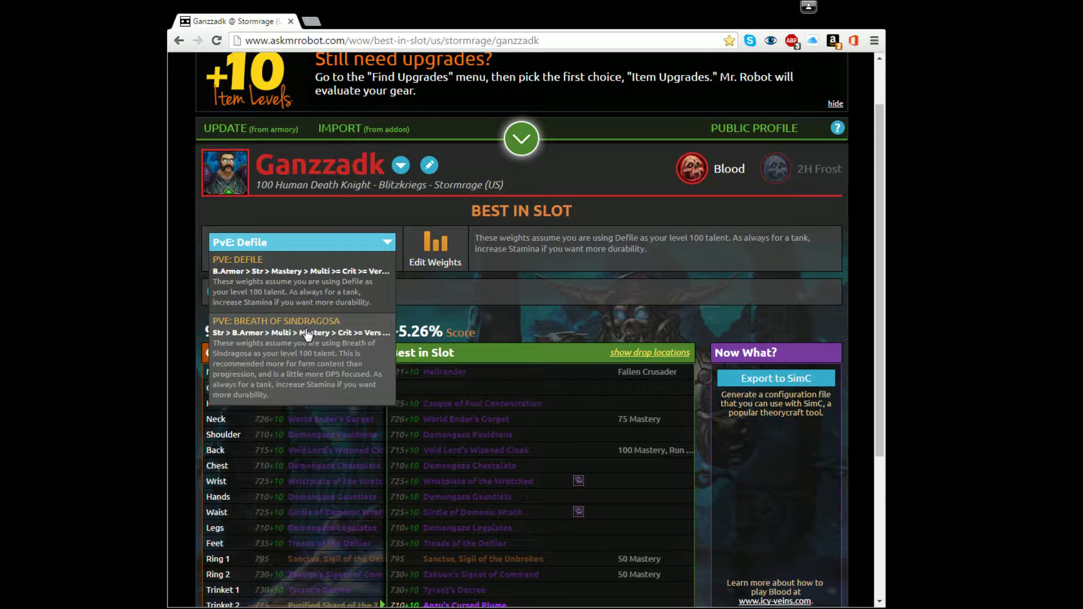
click(385, 251)
click(390, 250)
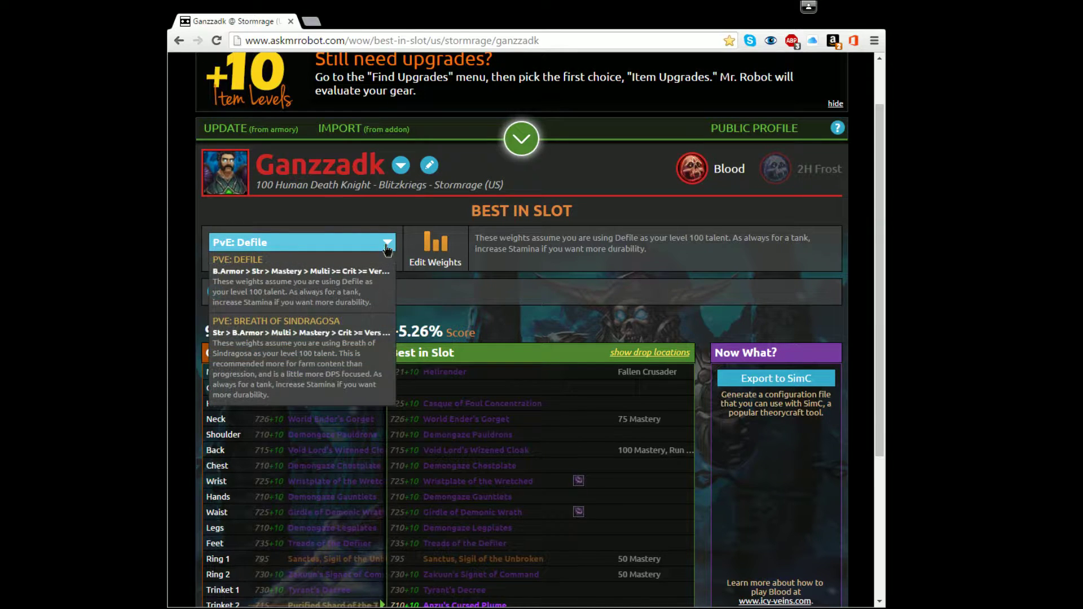
click(439, 313)
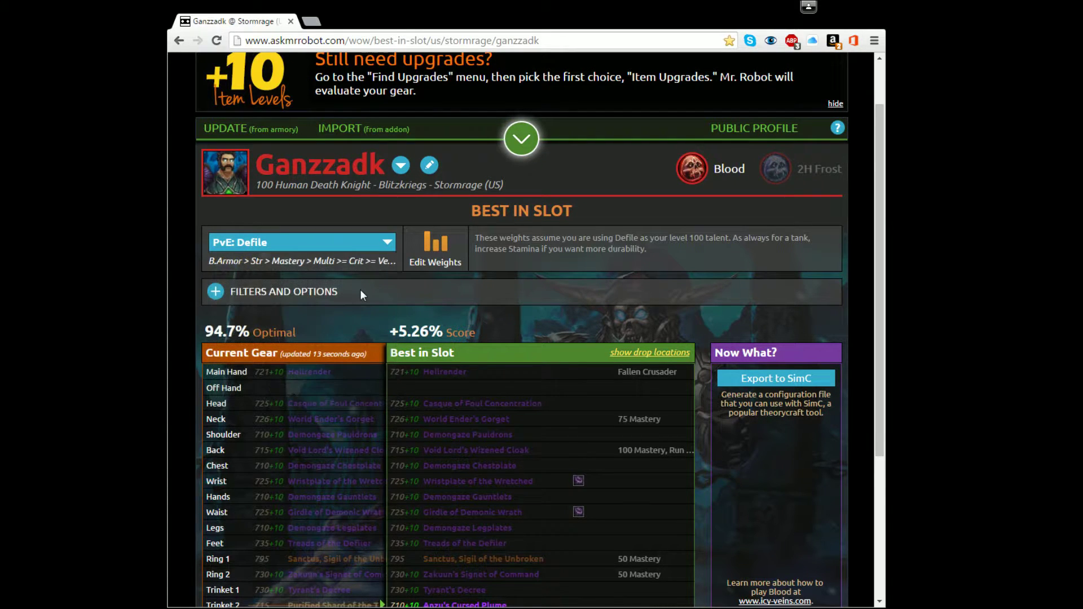
Change Crafted Threshold from Include All to None in Filters and Options.
click(217, 293)
scroll(269, 306, down, 1)
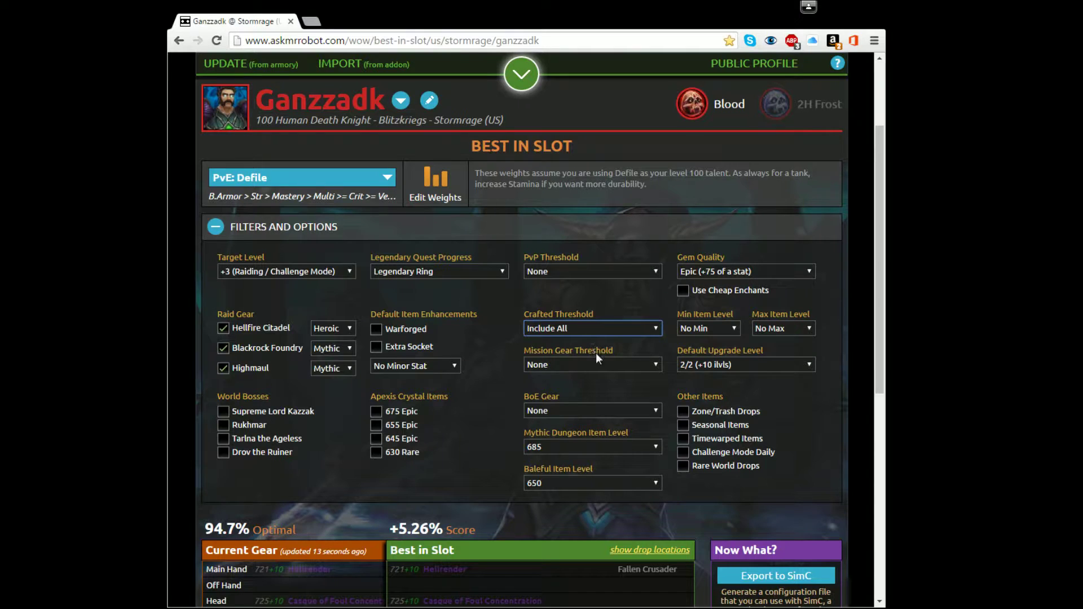
click(586, 428)
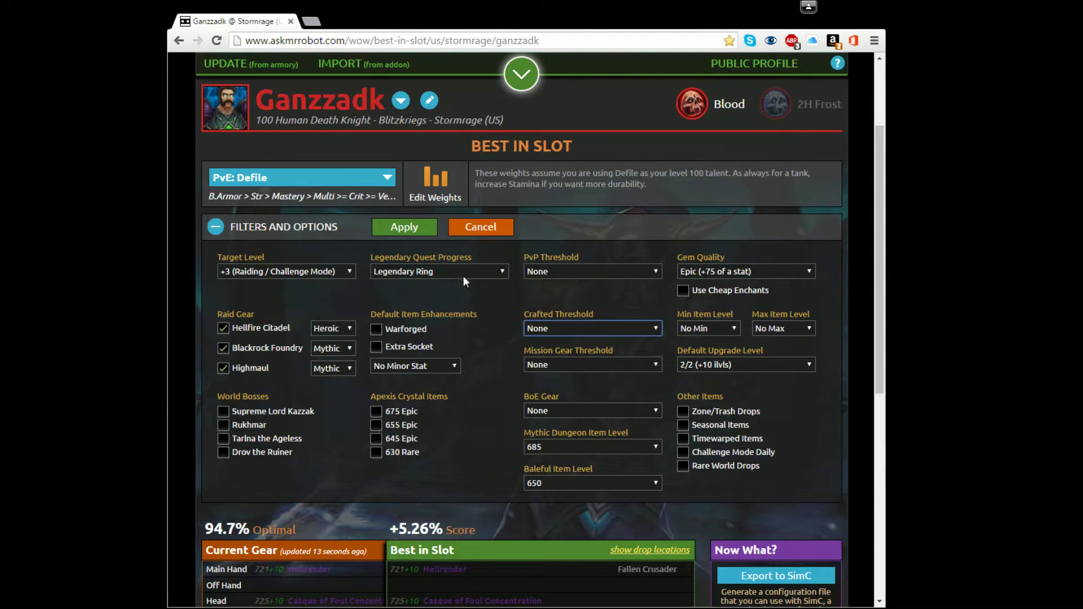
click(632, 271)
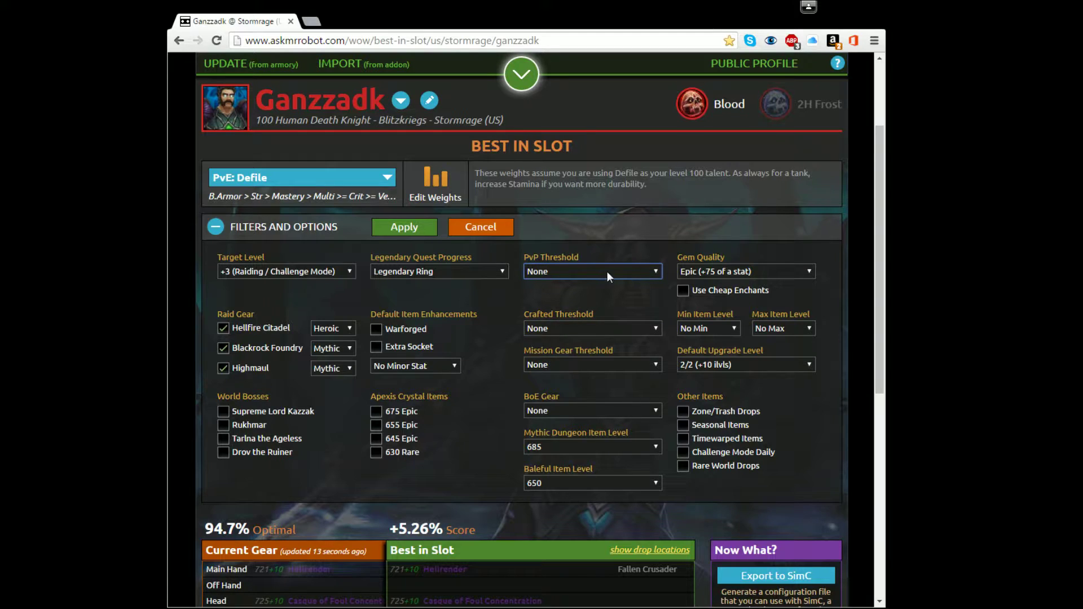
click(747, 267)
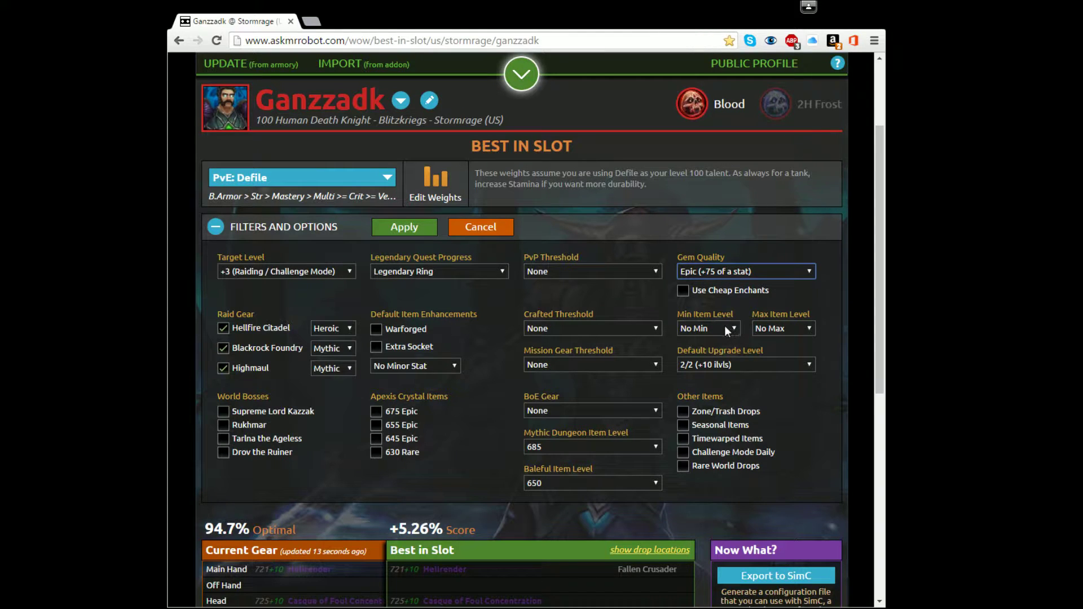
click(782, 366)
mouse_move(745, 364)
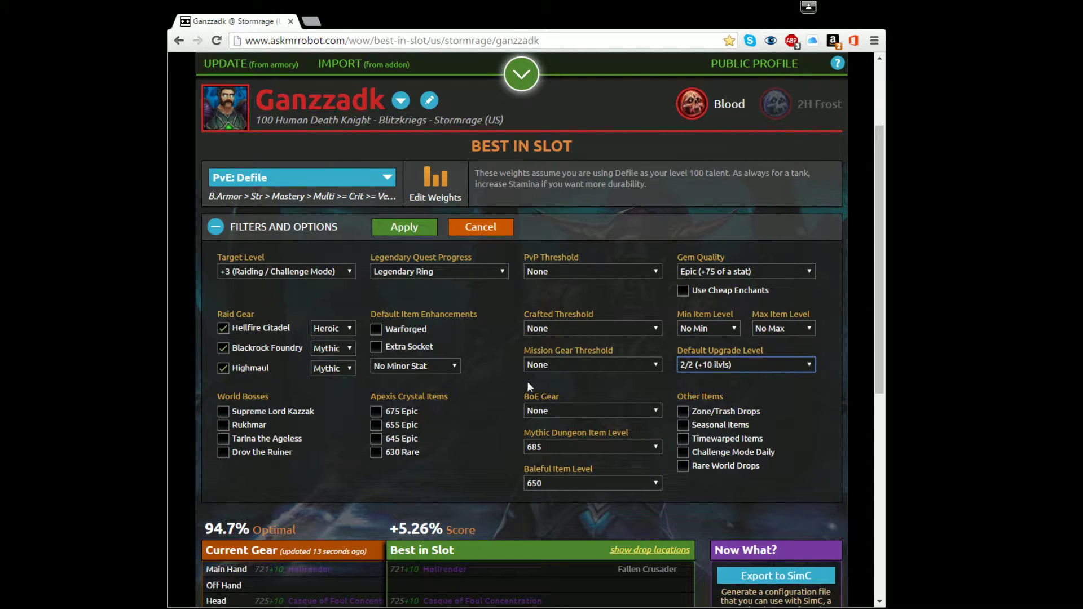
click(411, 228)
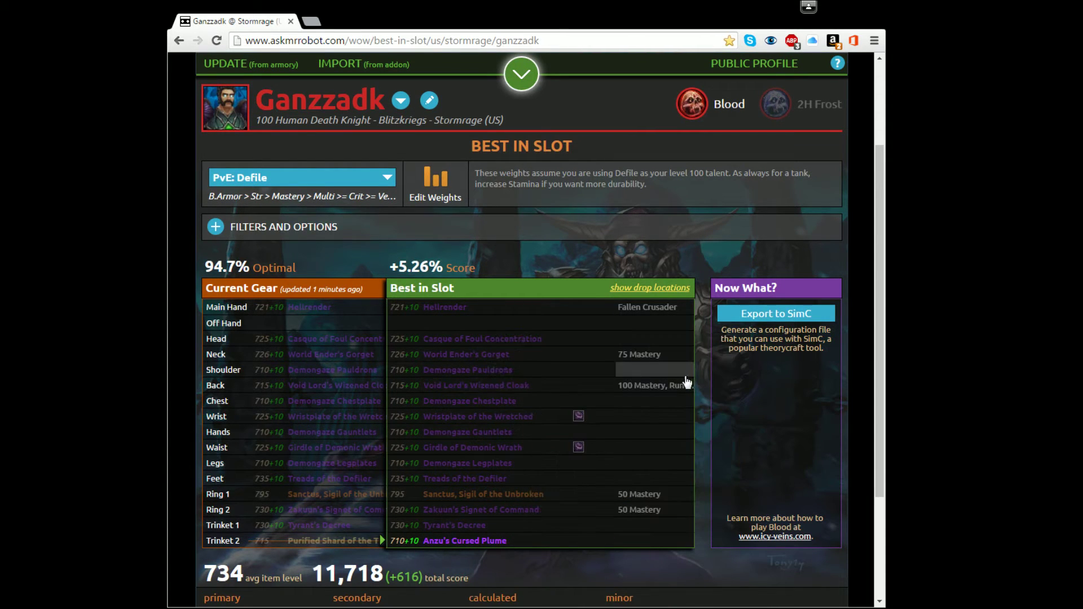
mouse_move(638, 354)
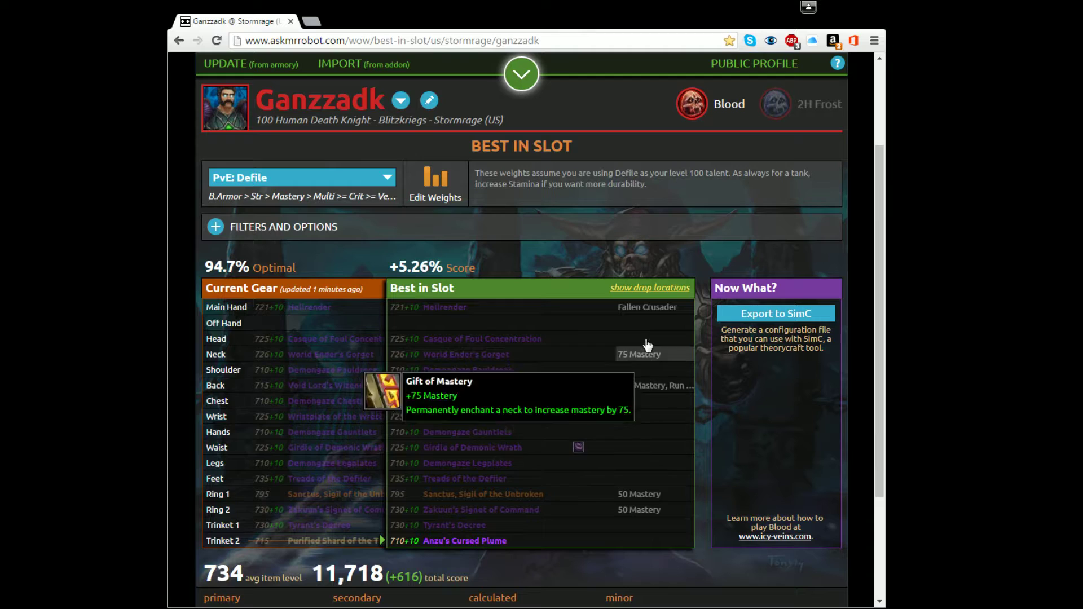
click(653, 292)
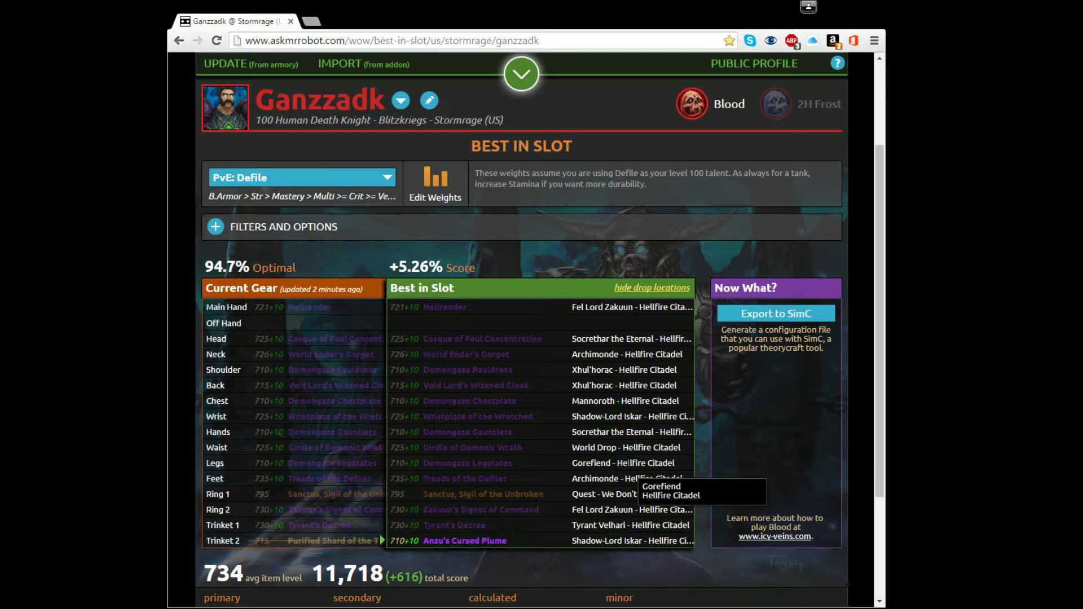
scroll(559, 398, down, 2)
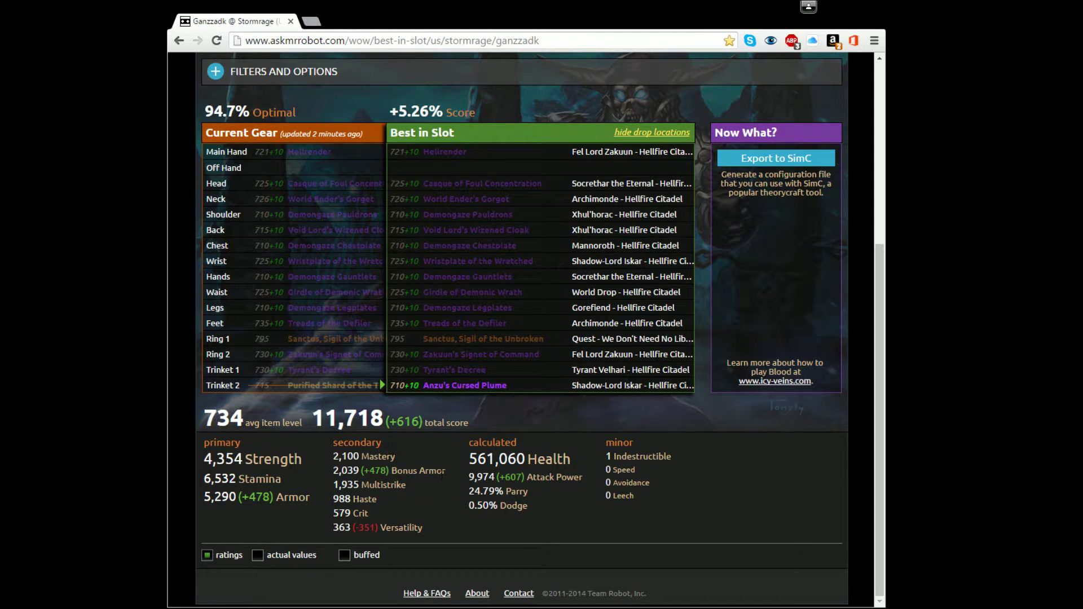
scroll(441, 478, up, 2)
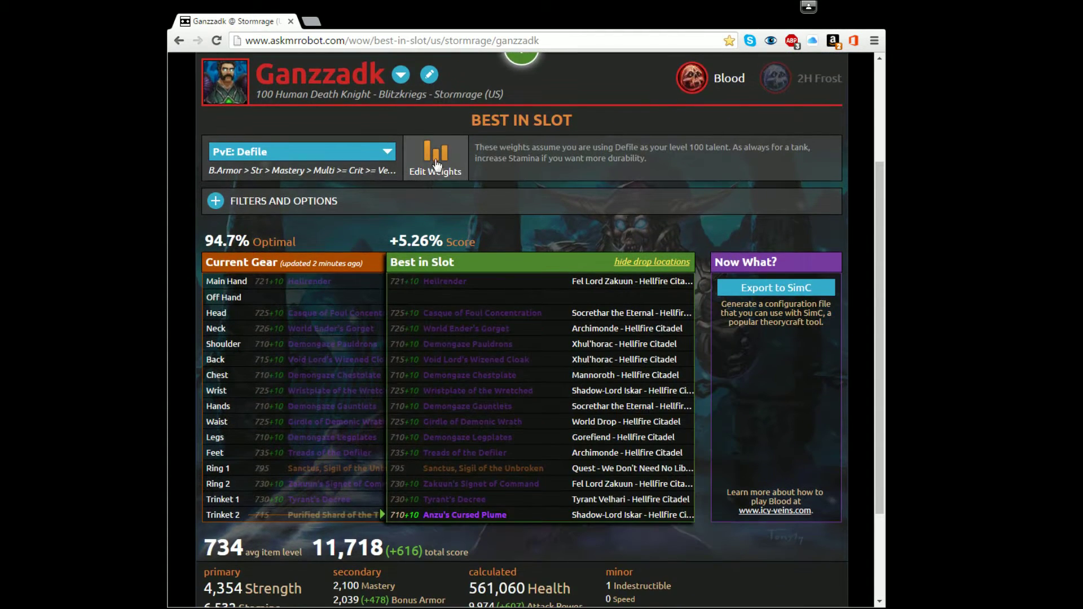
click(437, 160)
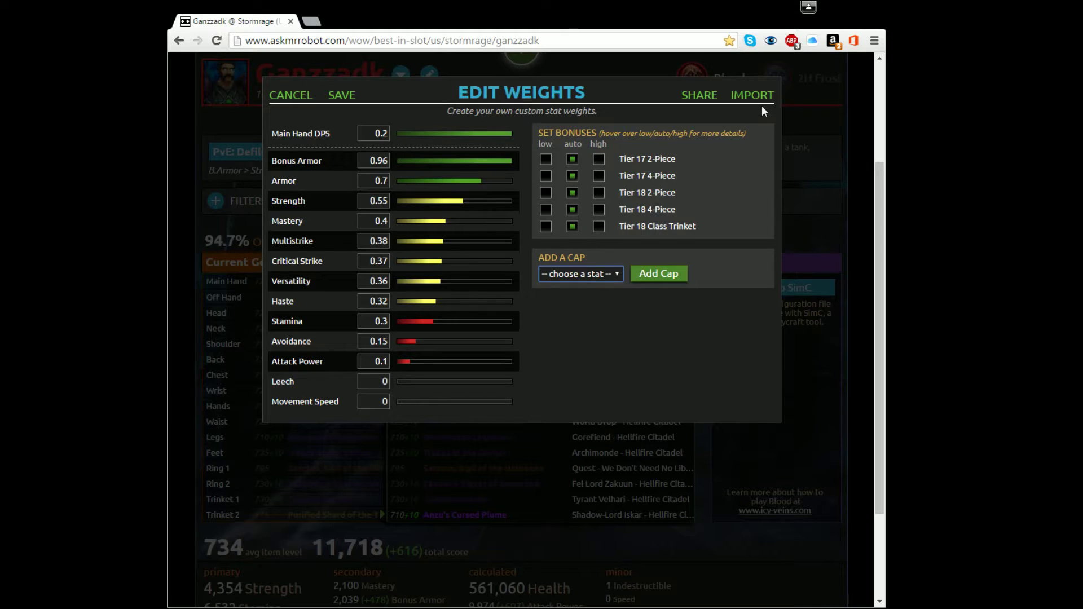
click(294, 98)
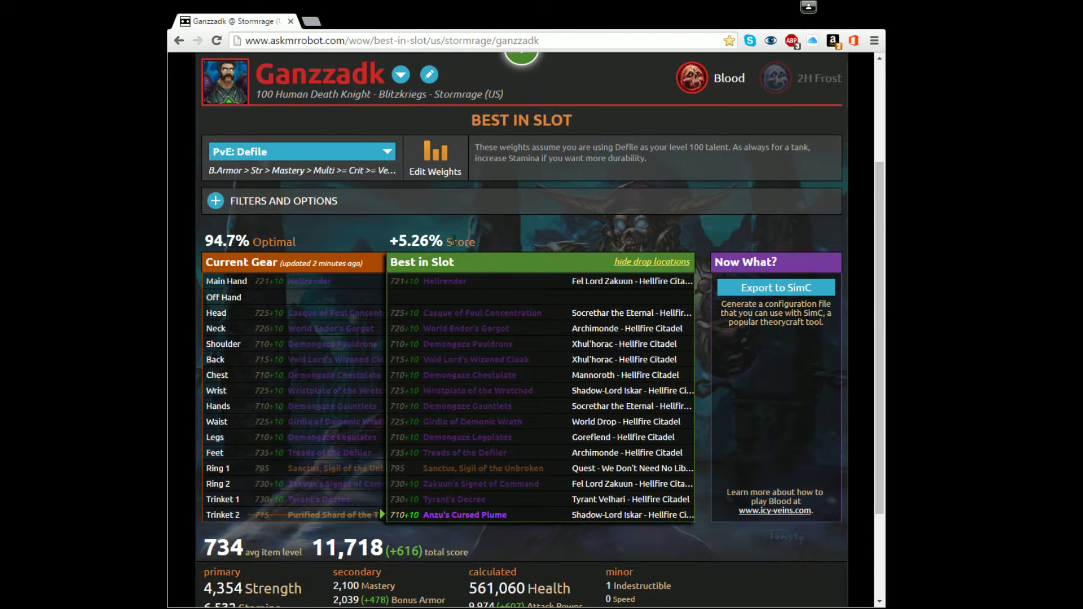
scroll(408, 317, up, 2)
mouse_move(252, 95)
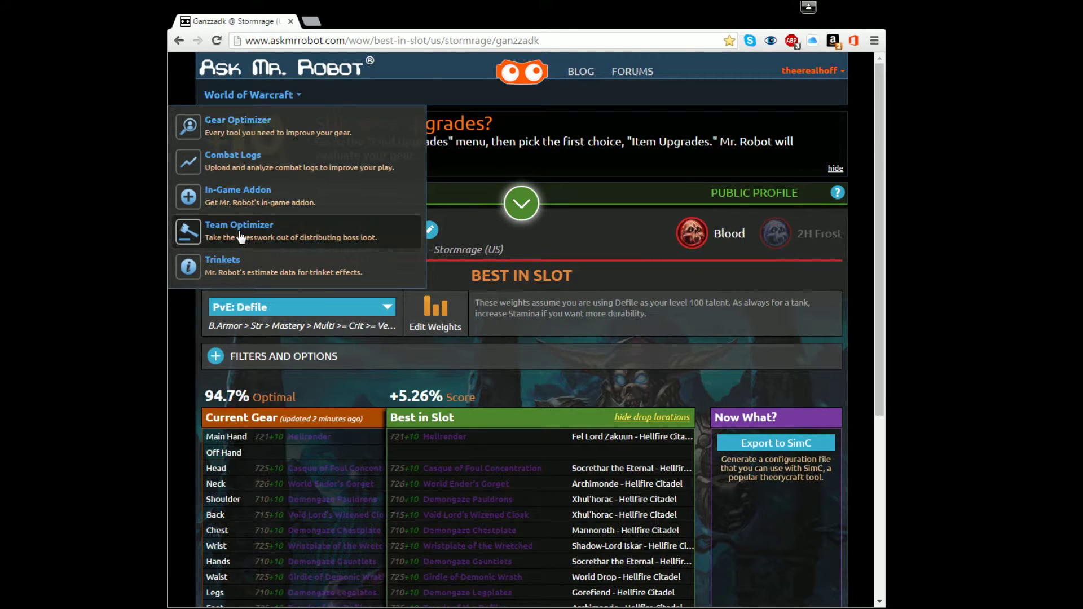
Open the Team Optimizer roster and check Bareeker's and Flipsqt's gearing strategy options.
click(239, 236)
scroll(509, 257, down, 2)
scroll(509, 256, down, 2)
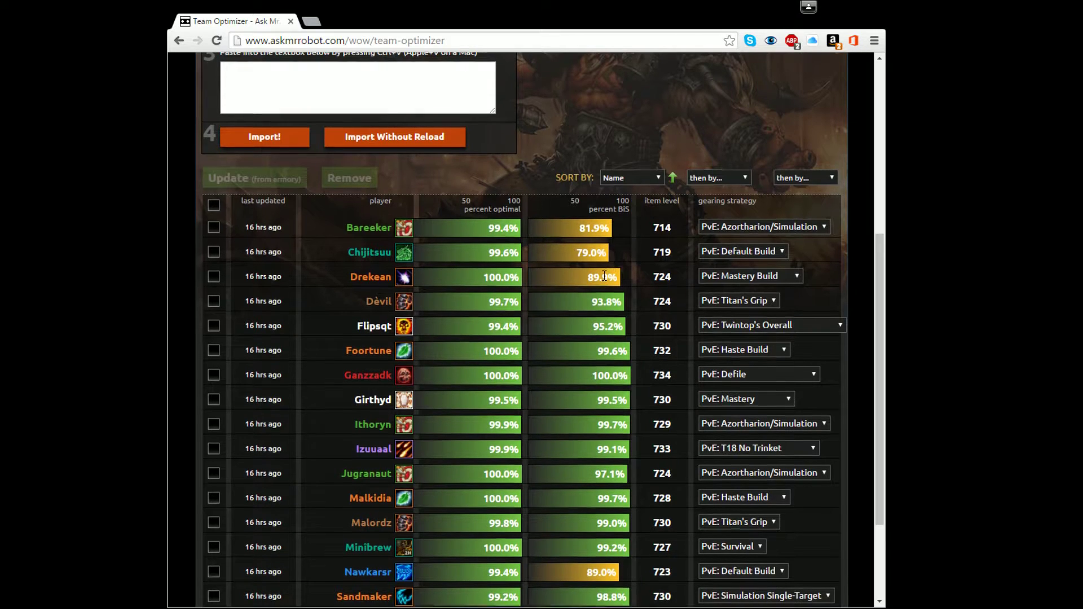
scroll(594, 226, down, 2)
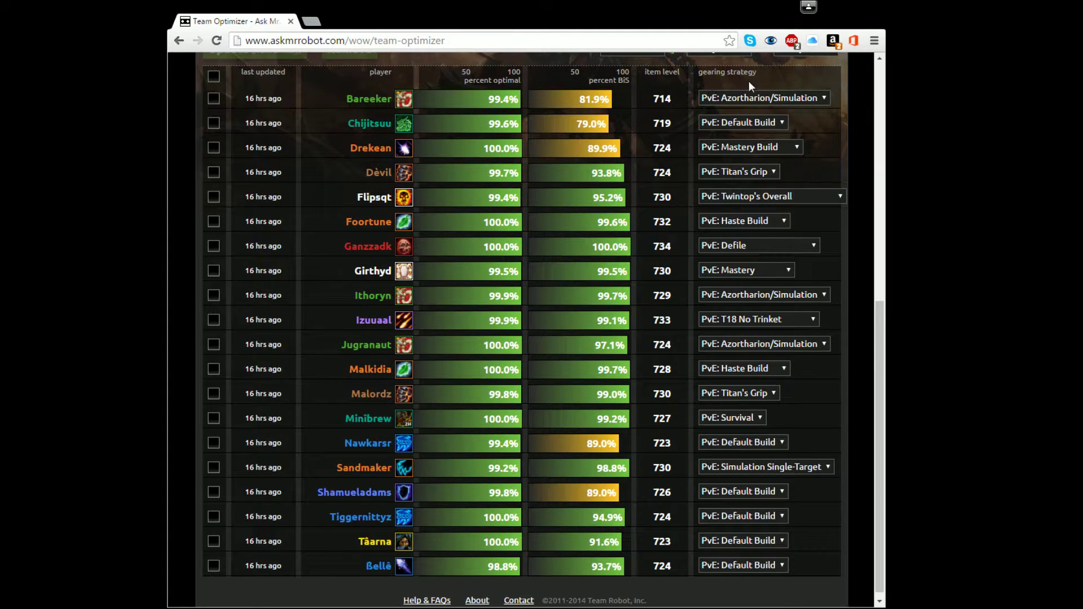
click(823, 99)
click(787, 197)
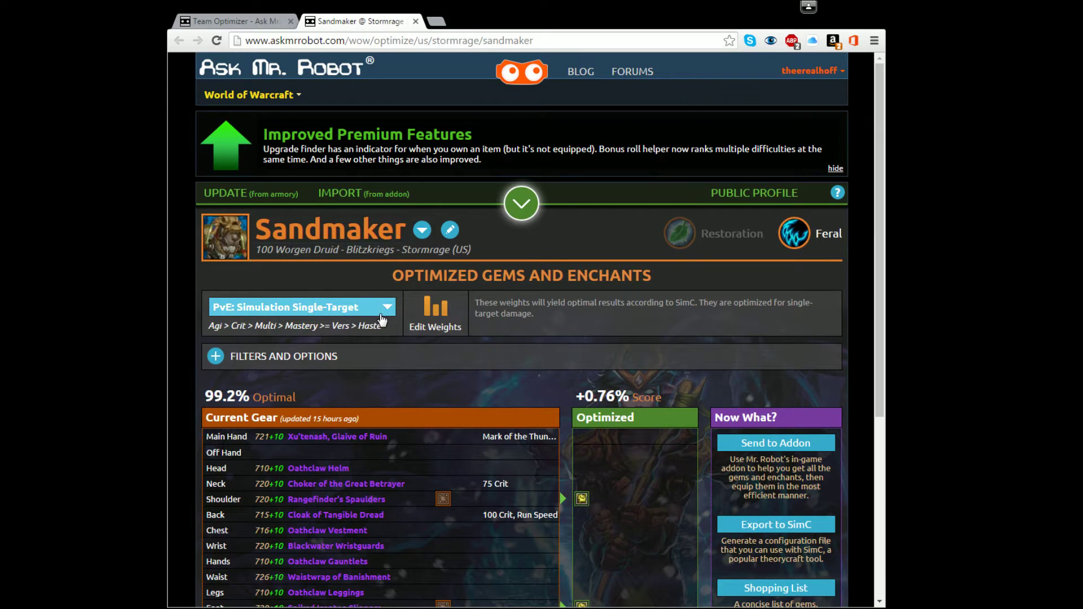
Look over Sandmaker's PvE weight presets, then return to the Team Optimizer tab.
click(350, 312)
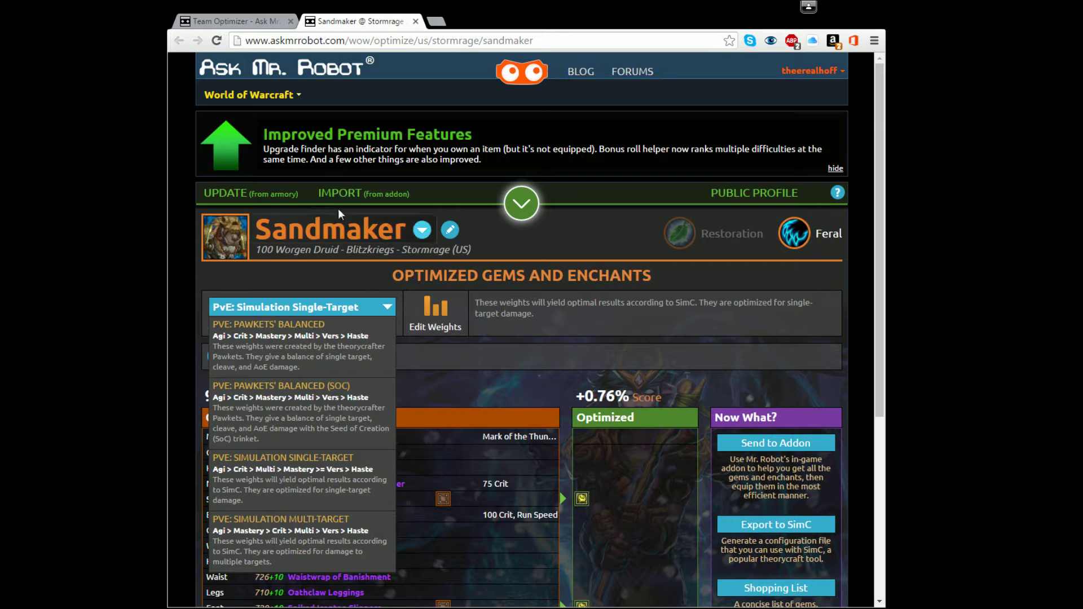
click(264, 21)
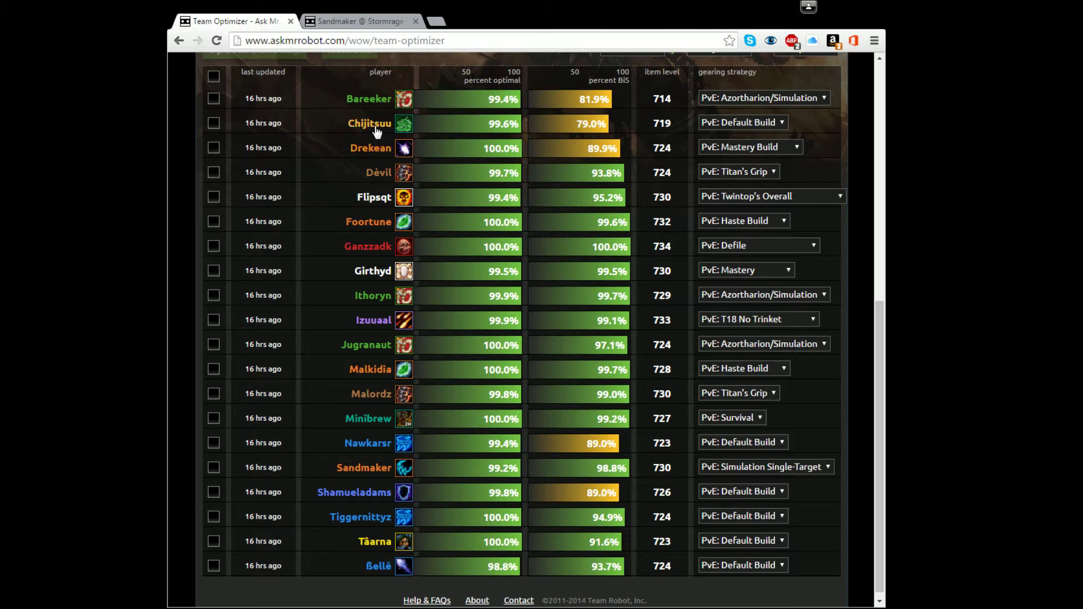
Open Chijitsuu's gear page, set Crafted Threshold to None, and recalculate Best in Slot.
click(371, 125)
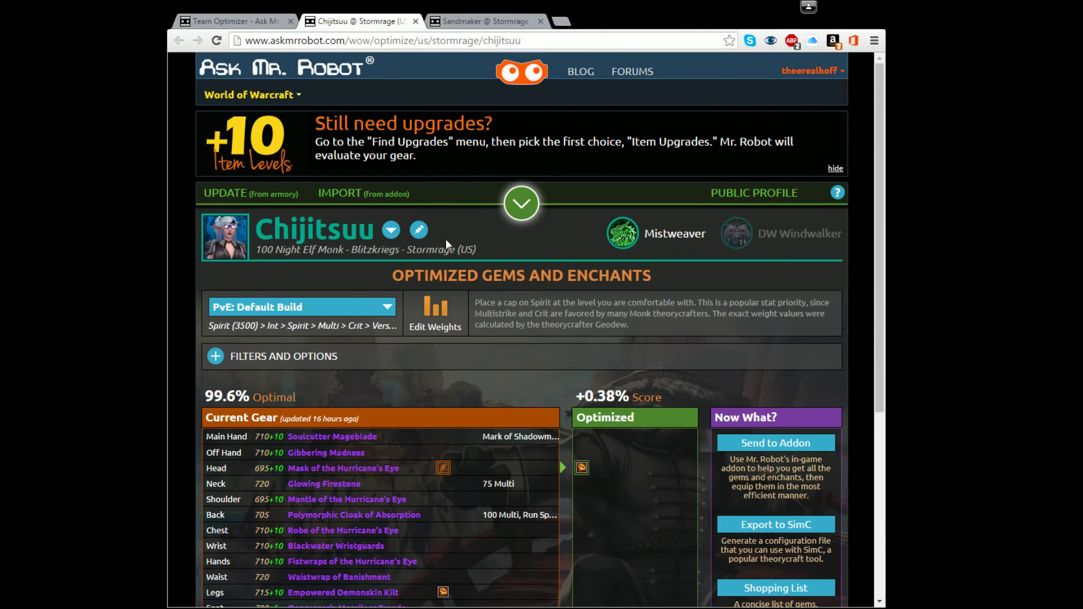
scroll(446, 239, down, 3)
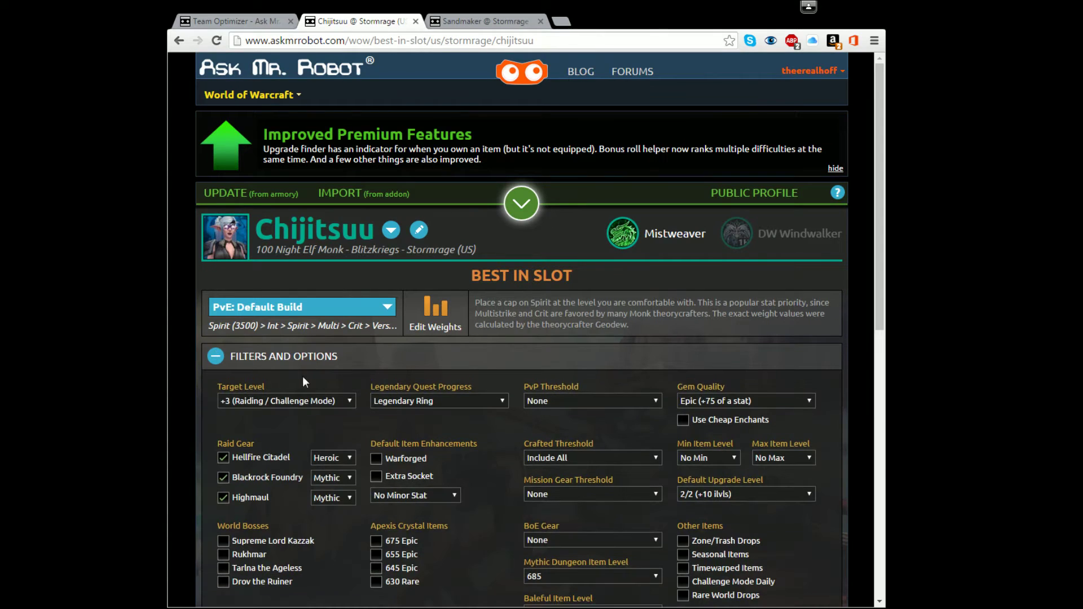
scroll(340, 389, down, 3)
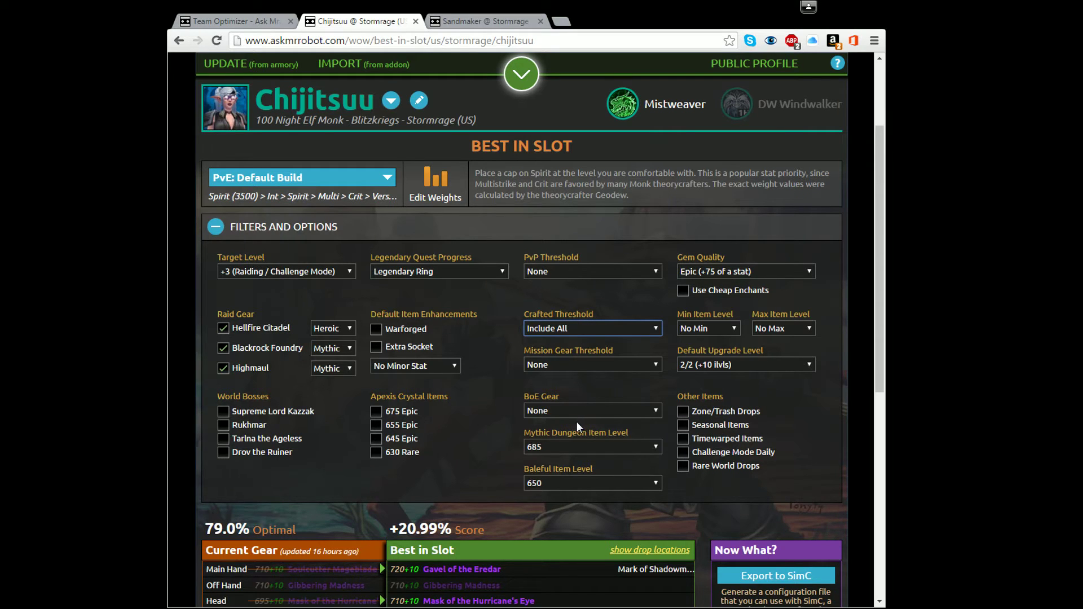
key(Up)
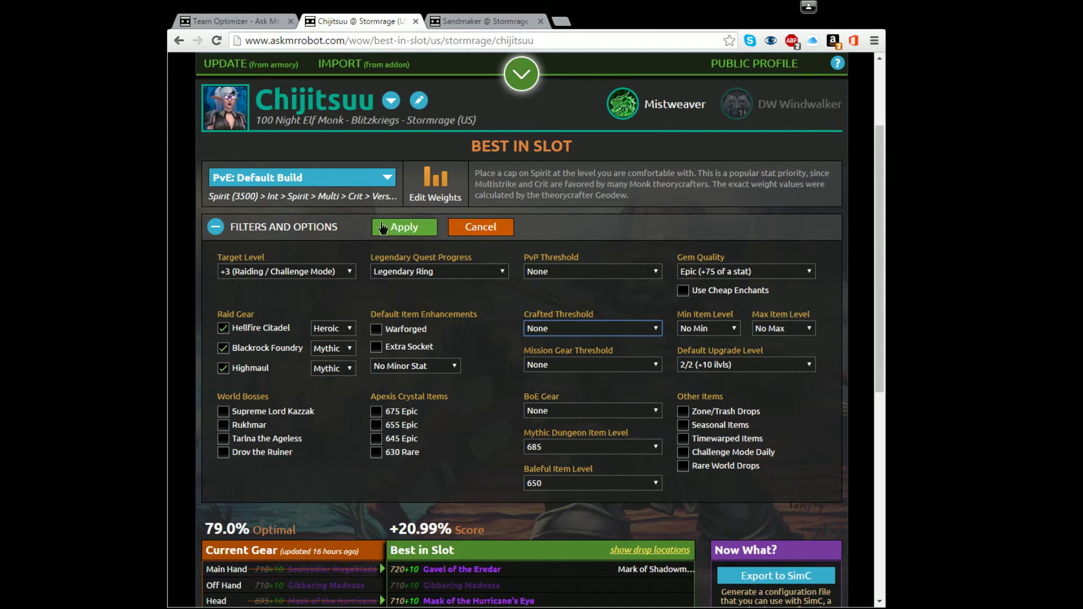
click(383, 227)
scroll(472, 239, down, 1)
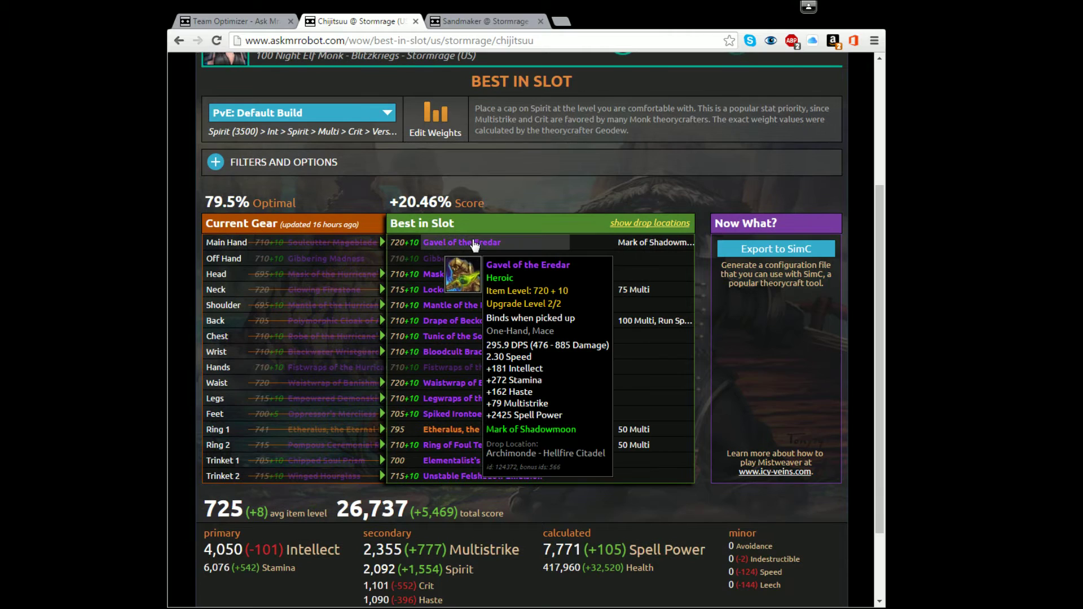
scroll(596, 284, down, 1)
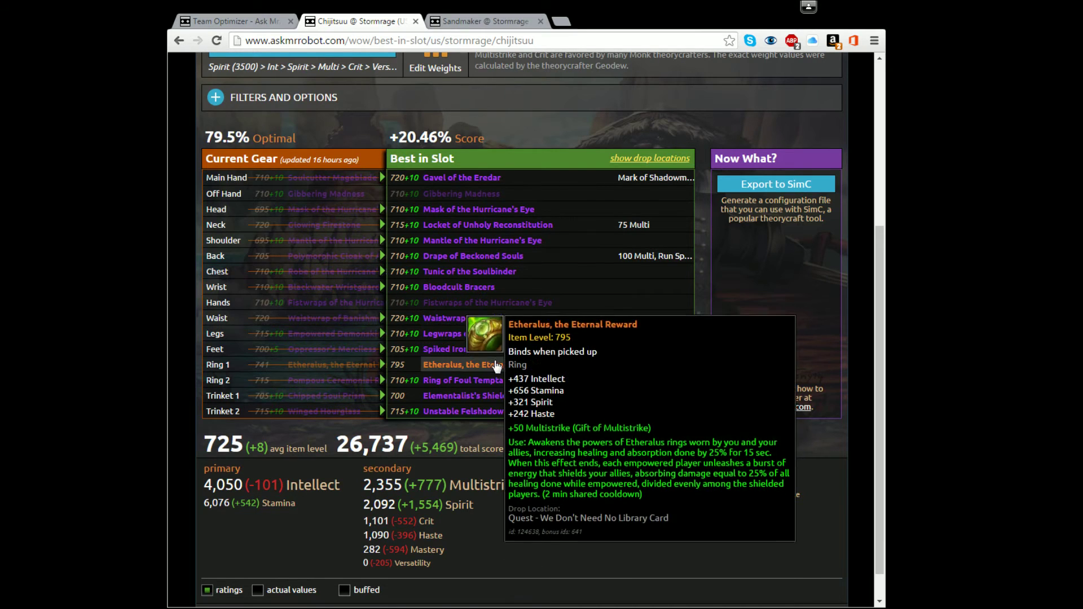
Set Crafted Threshold back to Include All and Hellfire Citadel to Mythic for Chijitsuu.
click(263, 100)
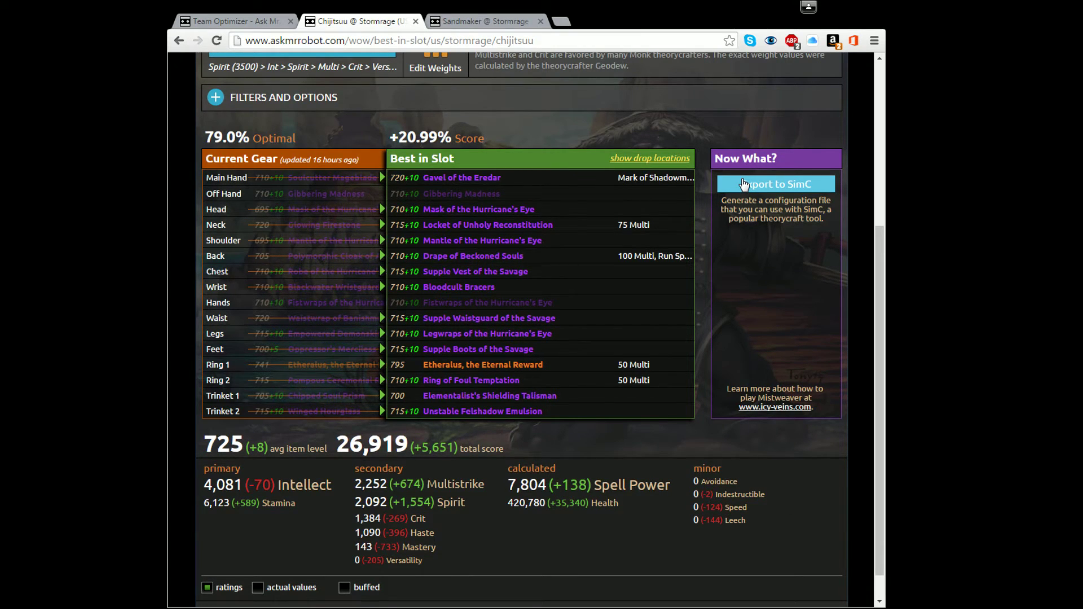
click(328, 107)
click(350, 220)
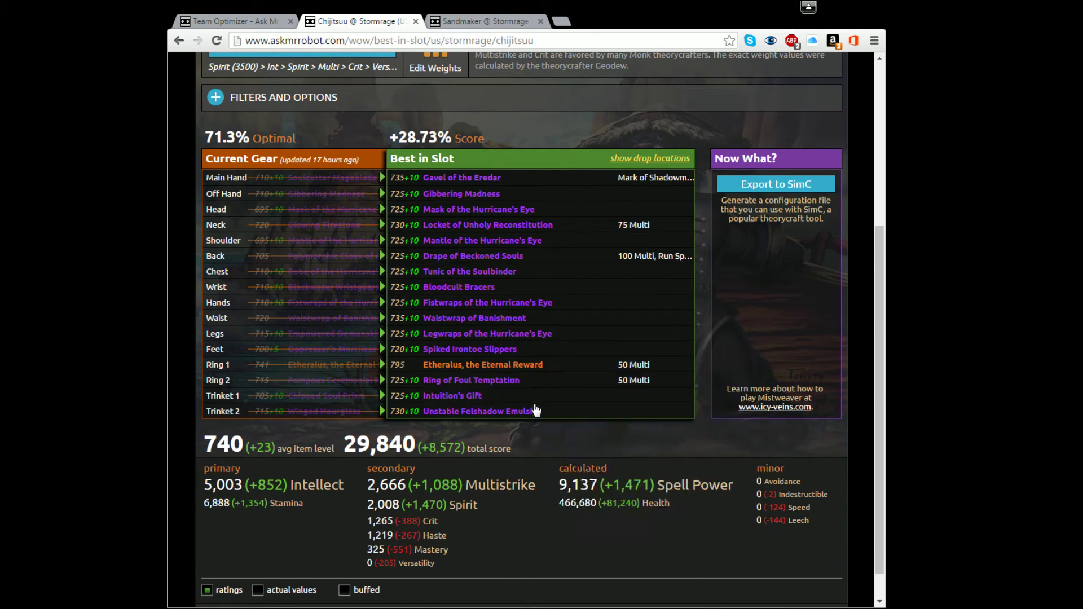
mouse_move(469, 272)
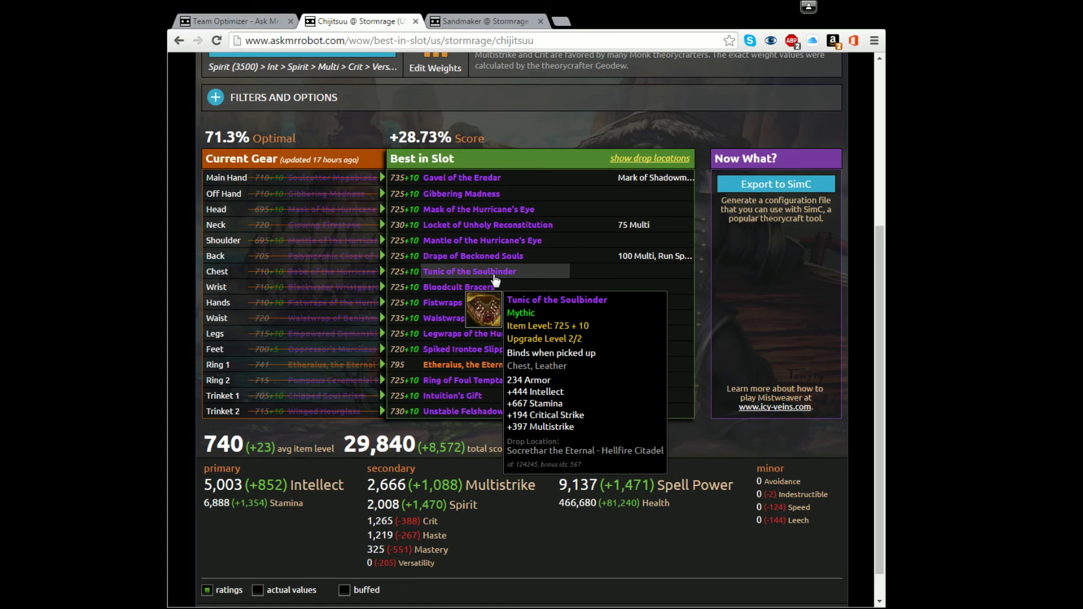
scroll(493, 270, up, 3)
Reload Chijitsuu's Best in Slot page, then go to the Ask Mr. Robot blog.
key(F5)
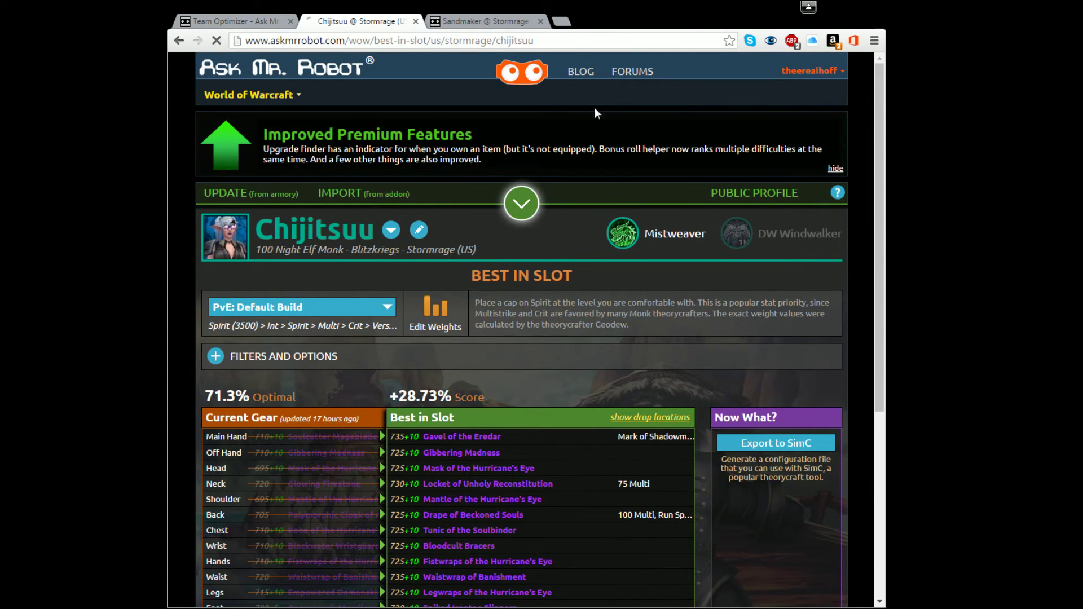
click(583, 73)
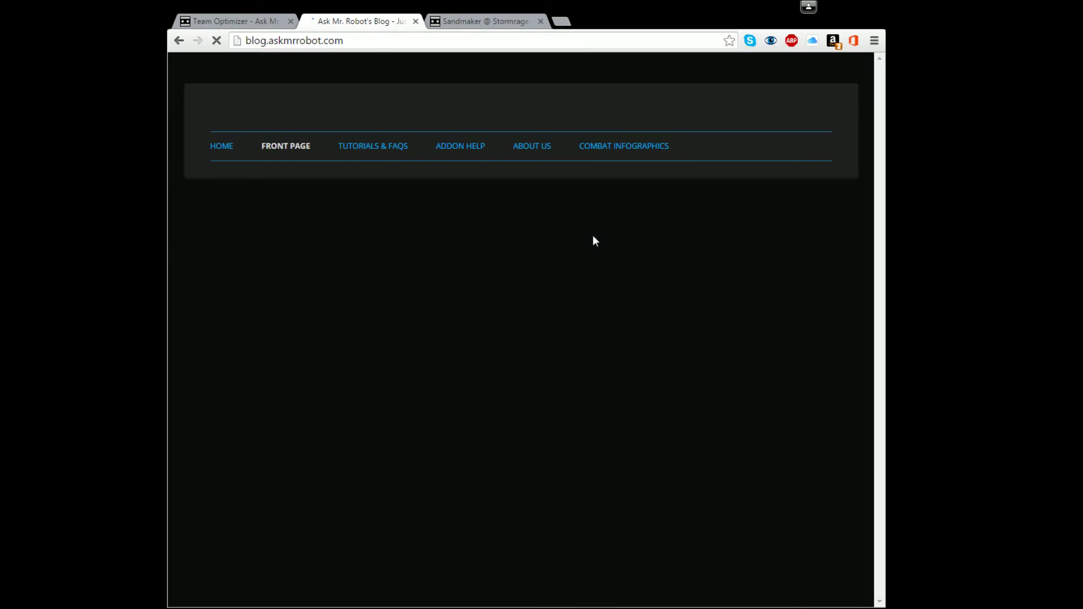
scroll(460, 276, down, 3)
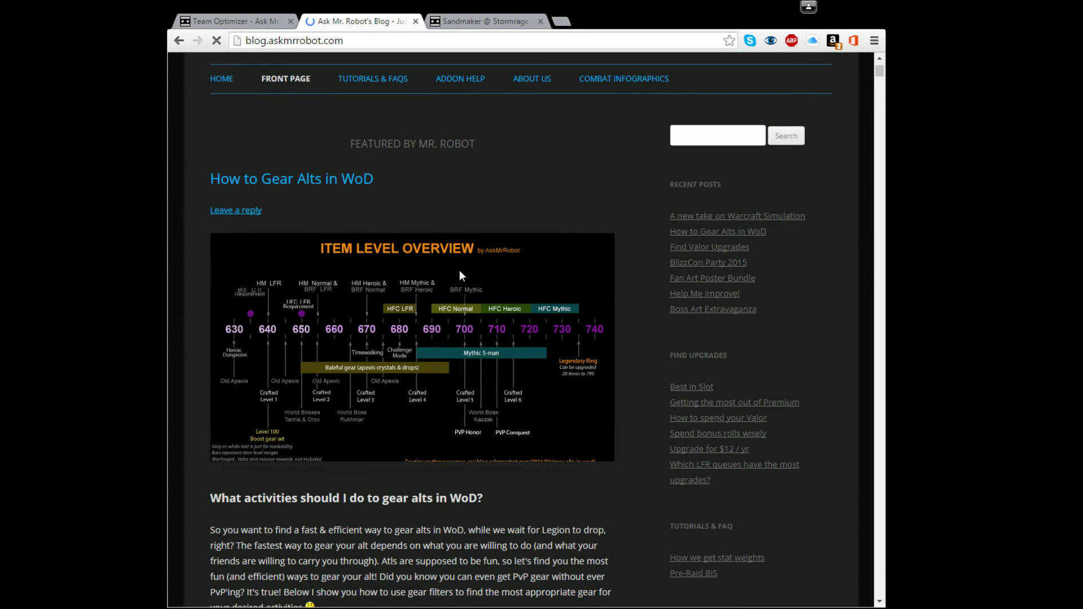